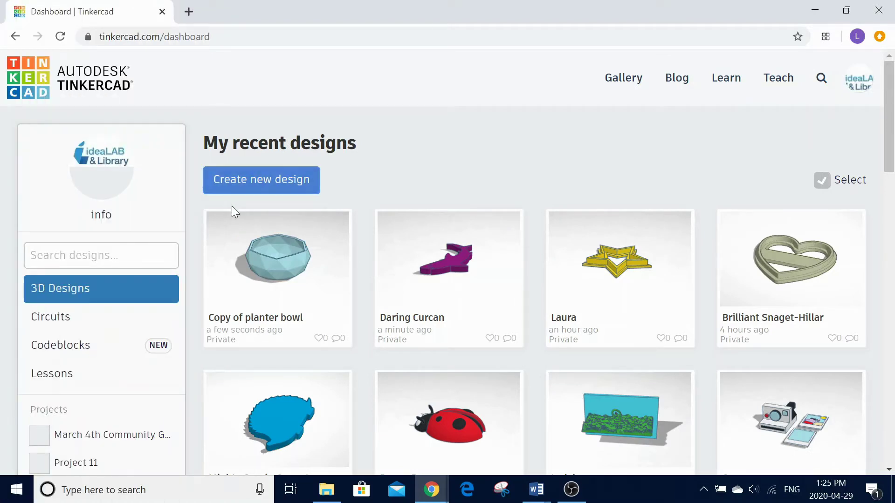
# Start a blank design and view the empty workplane from front, right and angled corner views.
pyautogui.click(274, 185)
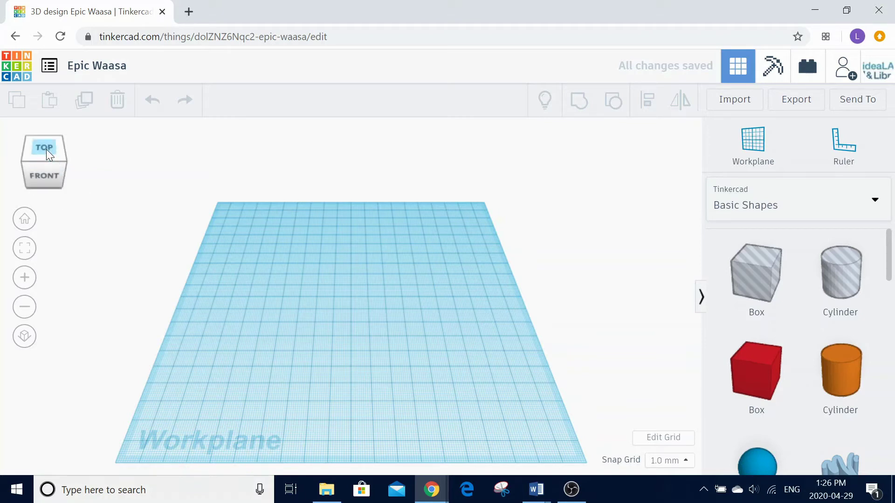
pyautogui.click(43, 179)
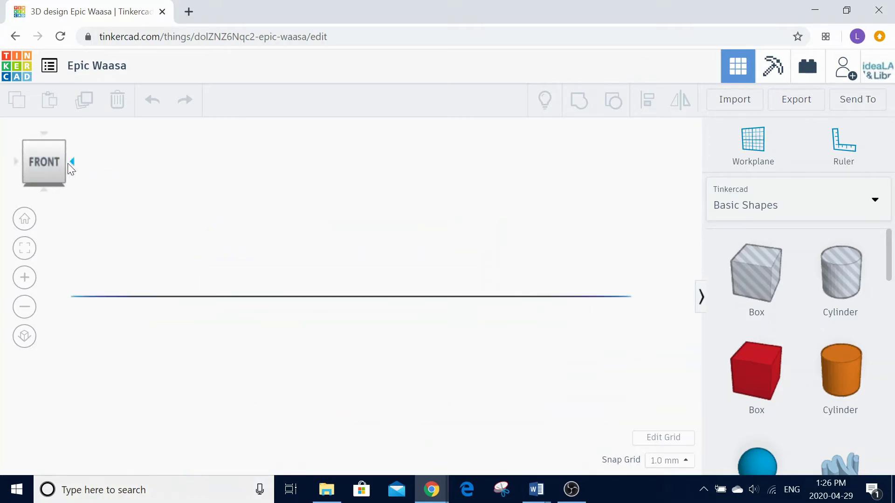
pyautogui.click(70, 162)
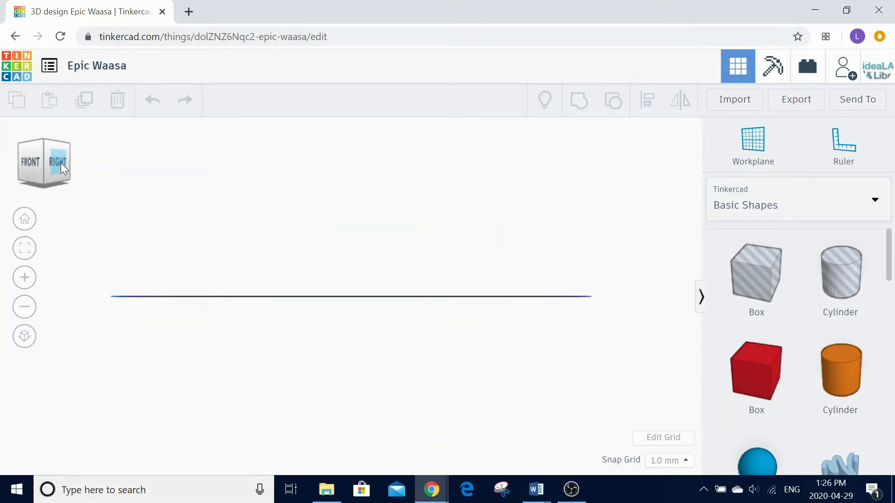
pyautogui.click(25, 147)
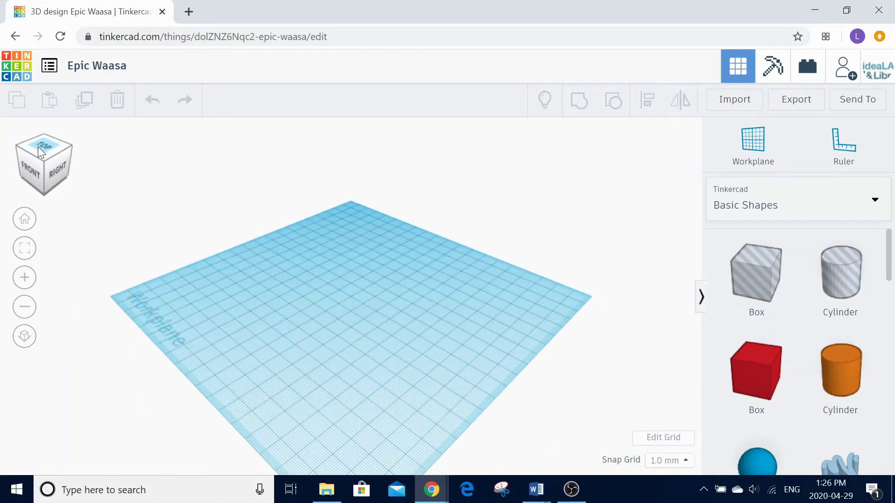
pyautogui.click(32, 152)
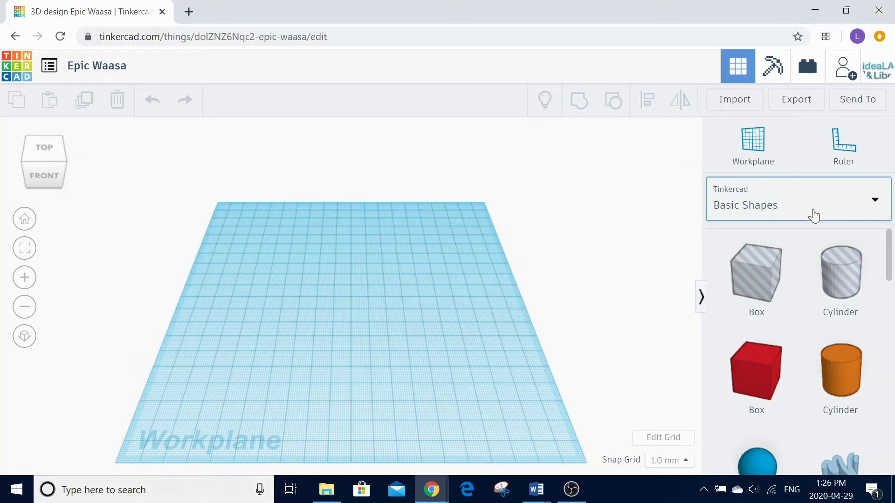
# Switch the shape library to Part collection and place the saved hedgehog at the workplane centre.
pyautogui.moveTo(889, 259); pyautogui.dragTo(858, 249)
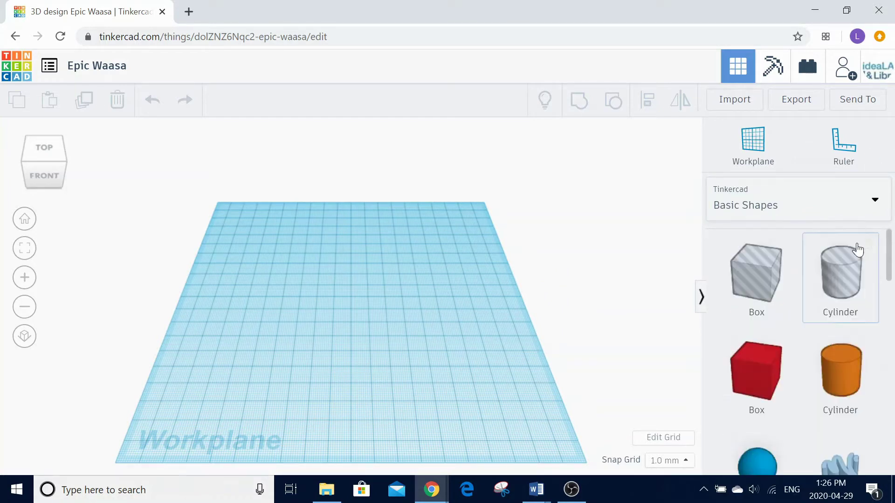
pyautogui.click(860, 214)
pyautogui.moveTo(887, 280); pyautogui.dragTo(893, 386)
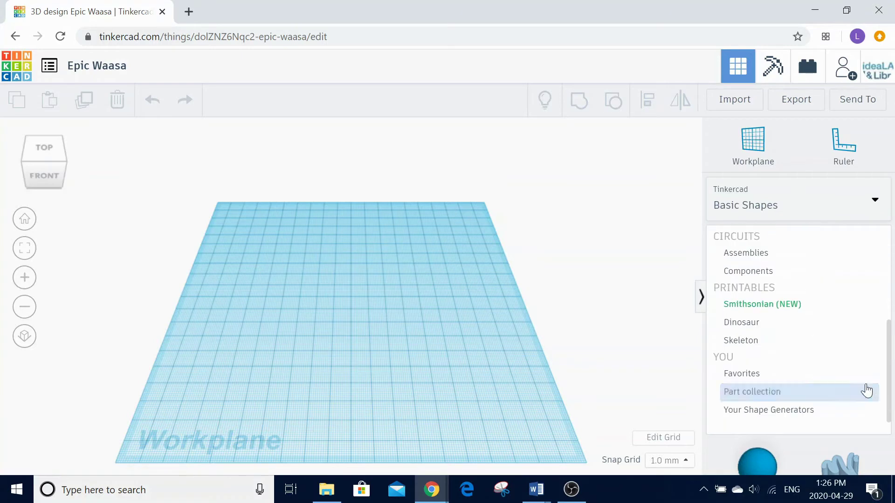
pyautogui.click(867, 391)
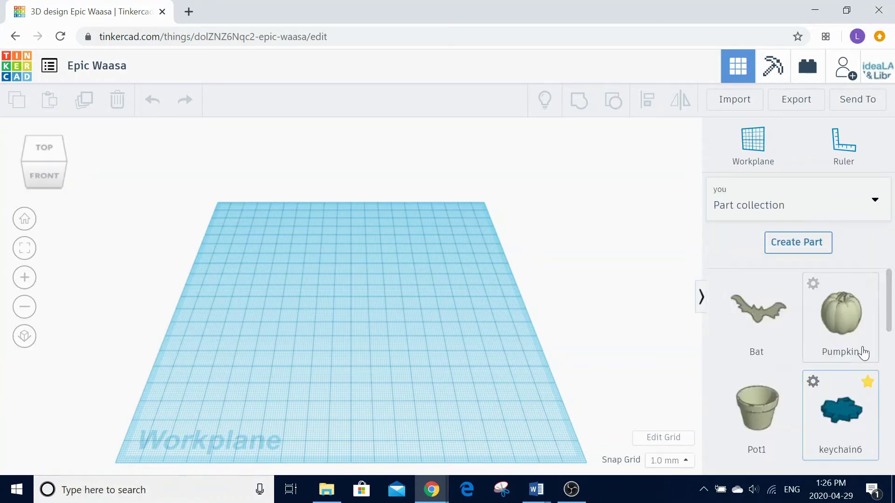
pyautogui.moveTo(888, 322); pyautogui.dragTo(892, 412)
pyautogui.moveTo(772, 409); pyautogui.dragTo(349, 314)
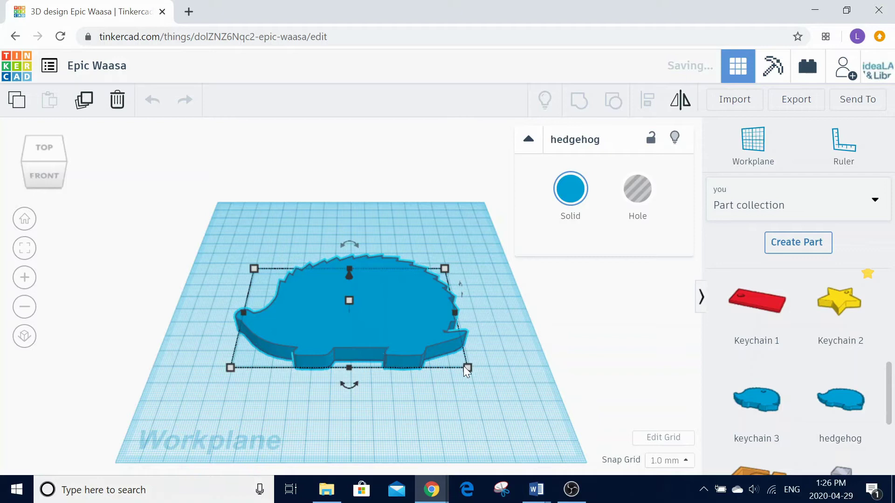
# Resize the hedgehog to a 95 × 61 footprint with a height of about 6 mm.
pyautogui.moveTo(469, 367); pyautogui.dragTo(432, 354)
pyautogui.moveTo(254, 269)
pyautogui.mouseDown()
pyautogui.moveTo(279, 275)
pyautogui.moveTo(265, 276)
pyautogui.mouseUp()
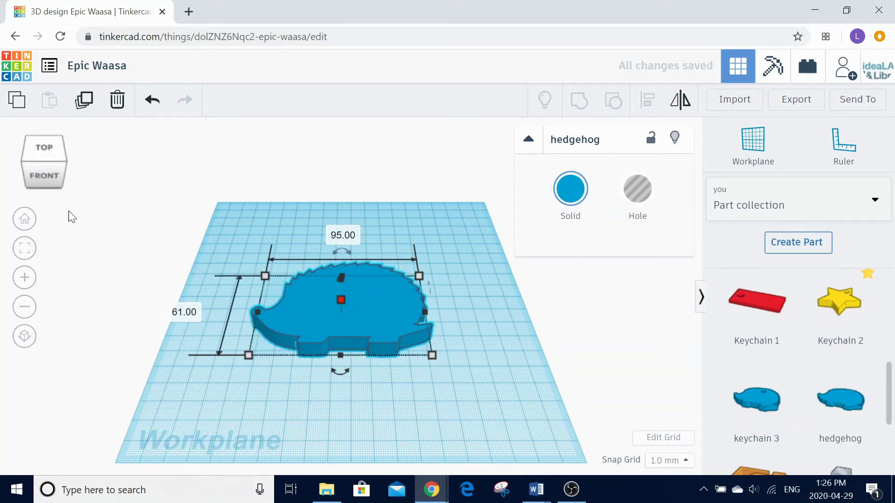
pyautogui.moveTo(340, 307); pyautogui.dragTo(341, 304)
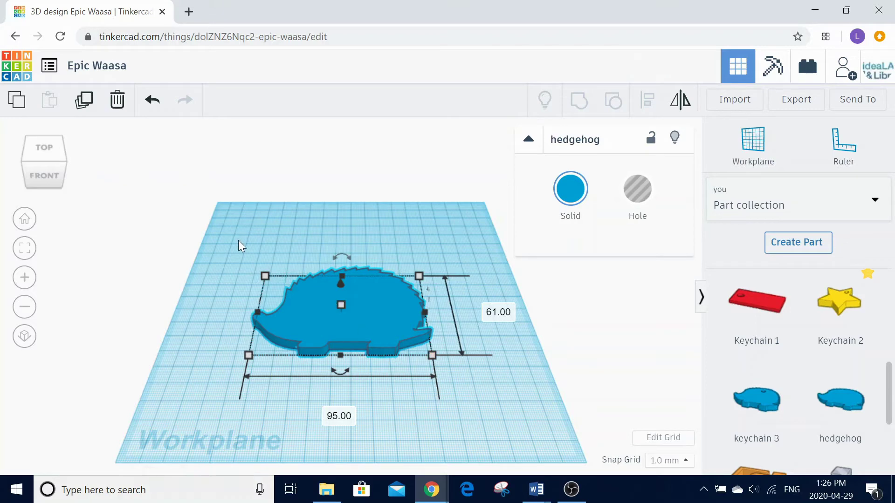
pyautogui.click(50, 174)
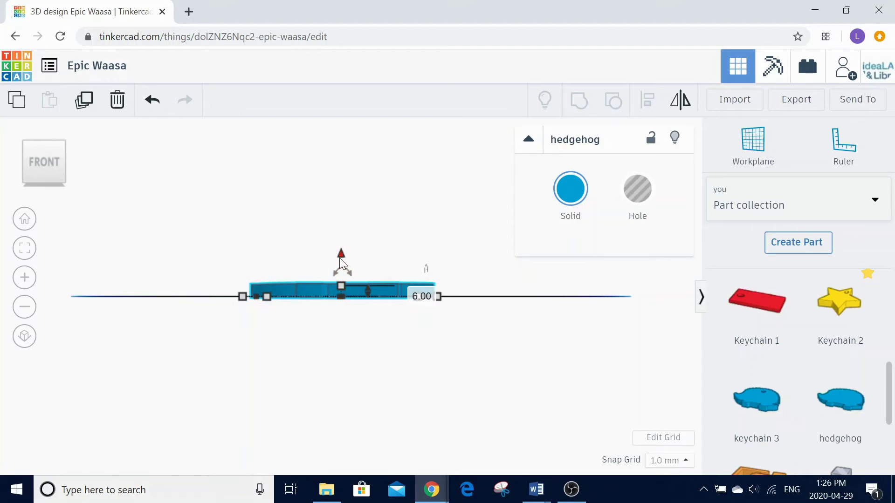
pyautogui.moveTo(341, 259)
pyautogui.mouseDown()
pyautogui.moveTo(341, 243)
pyautogui.moveTo(340, 256)
pyautogui.mouseUp()
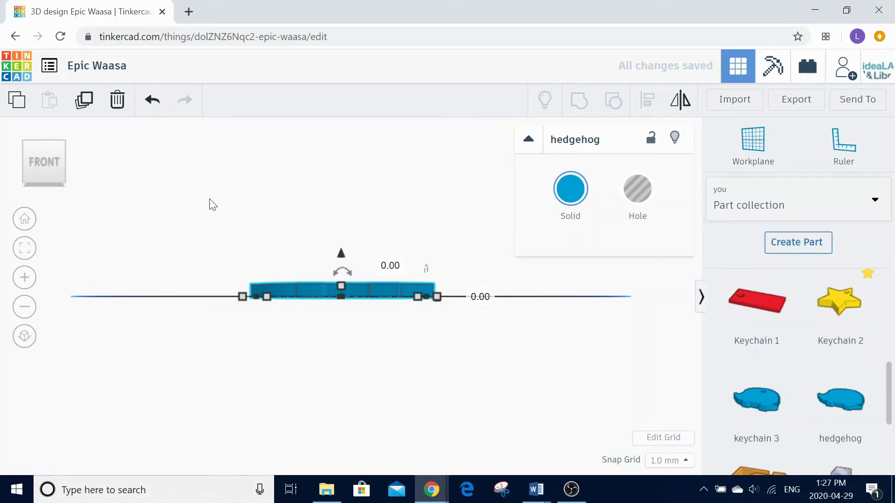
pyautogui.click(42, 144)
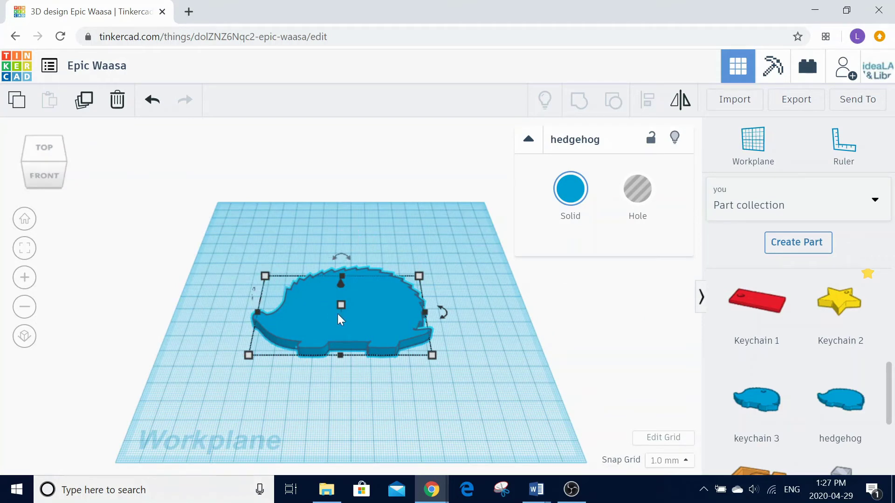
# Switch back to Basic Shapes and place a Text shape on top of the hedgehog.
pyautogui.click(39, 152)
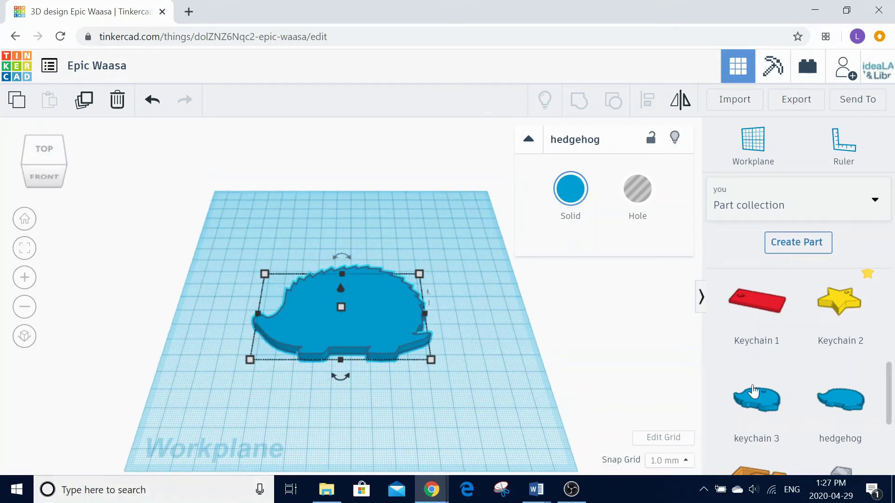
pyautogui.click(871, 203)
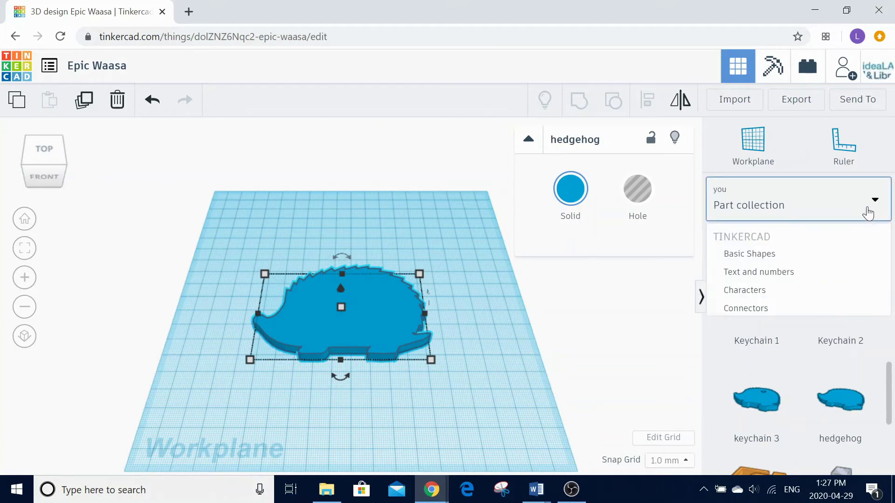
pyautogui.click(840, 257)
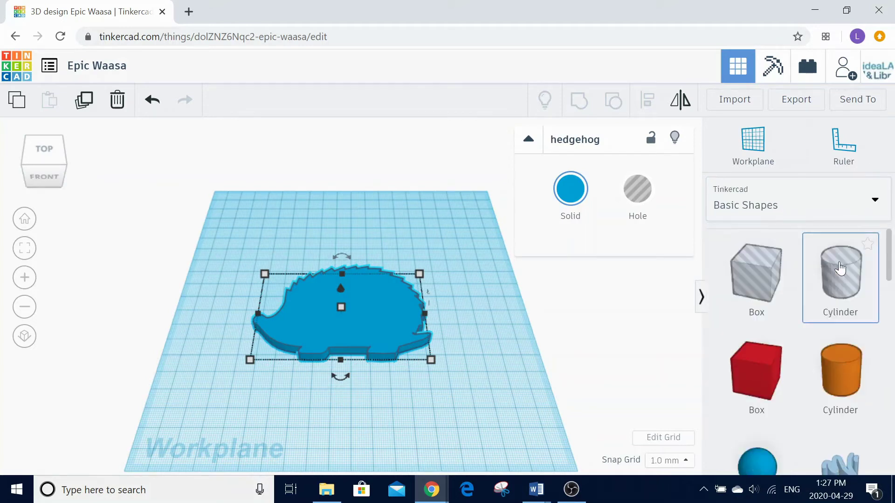
pyautogui.moveTo(890, 277); pyautogui.dragTo(892, 332)
pyautogui.click(846, 386)
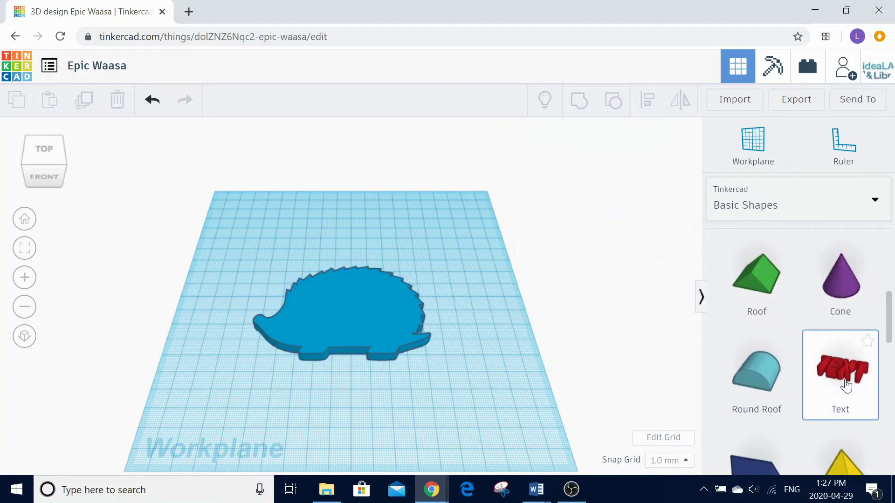
pyautogui.moveTo(846, 386); pyautogui.dragTo(353, 317)
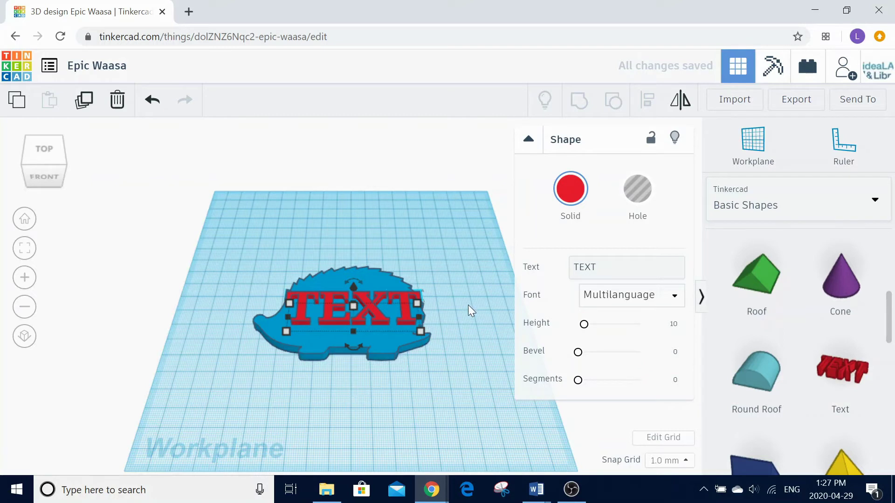
# Replace the default word TEXT with the keychain owner's first name.
pyautogui.click(594, 267)
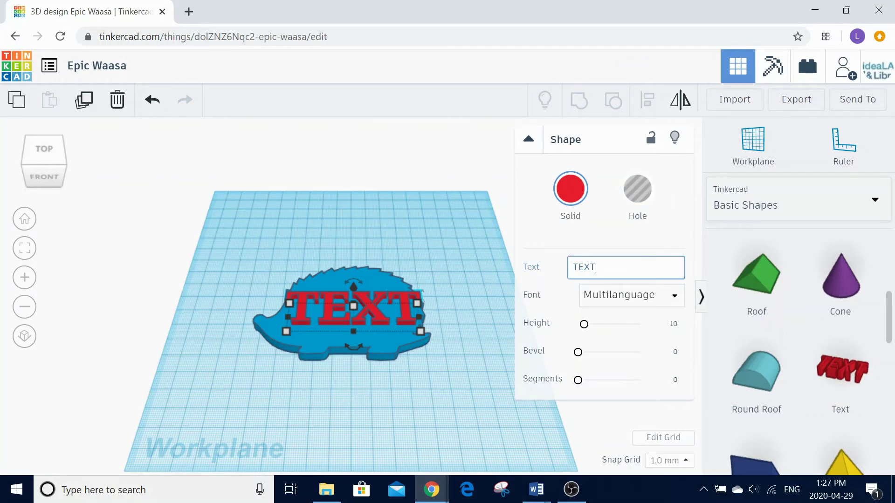
pyautogui.press('BackSpace')
pyautogui.press('BackSpace')
pyautogui.press('BackSpace')
pyautogui.press('BackSpace')
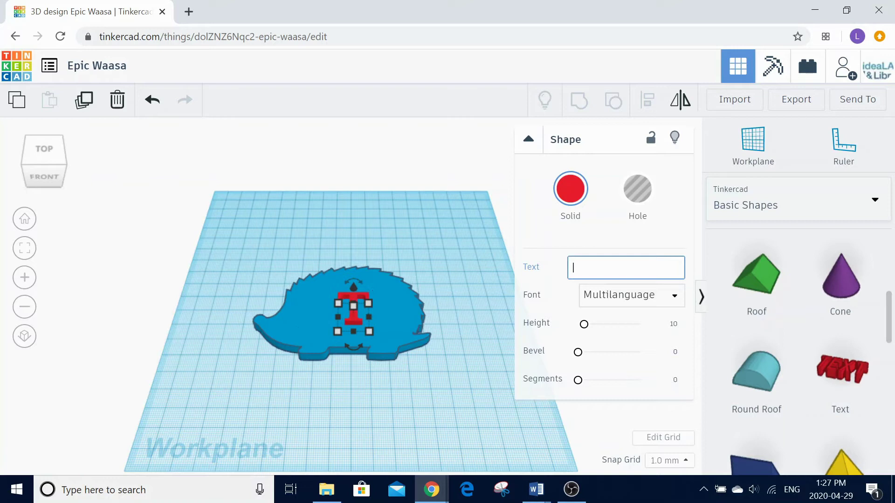
pyautogui.write('Laura')
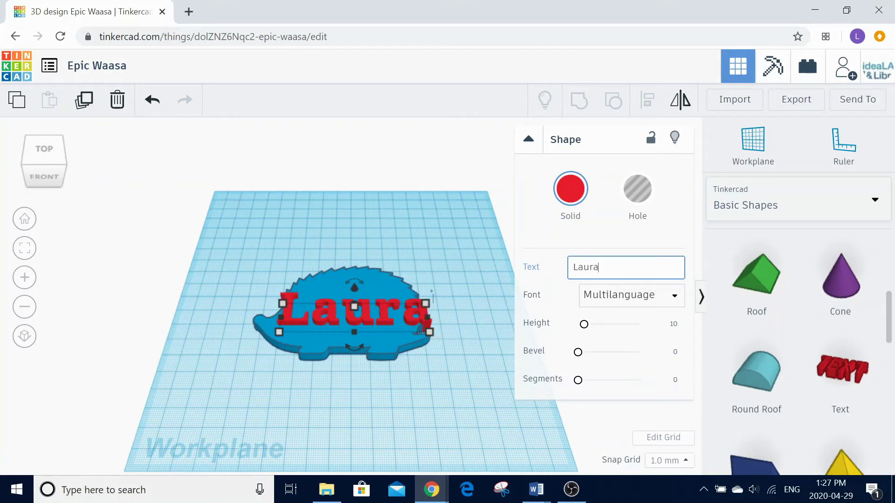
# Try the Sans, Sans Mono and Serif fonts, then keep Multilanguage.
pyautogui.click(616, 297)
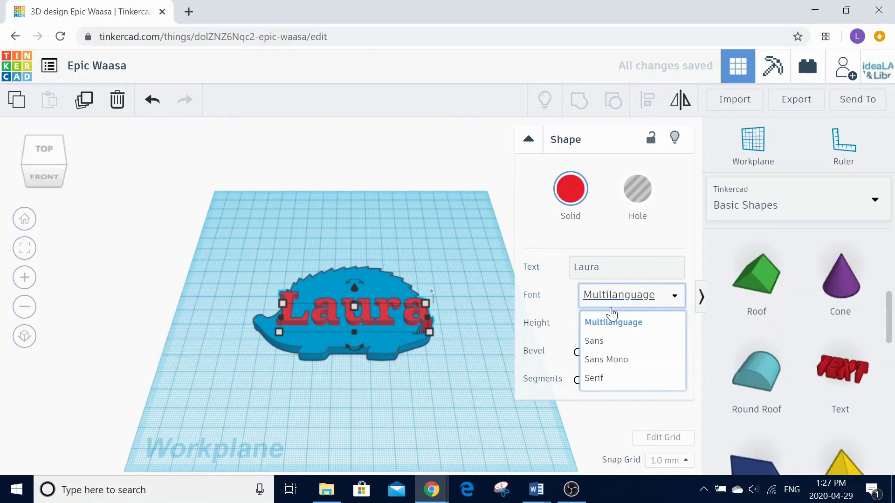
pyautogui.click(604, 342)
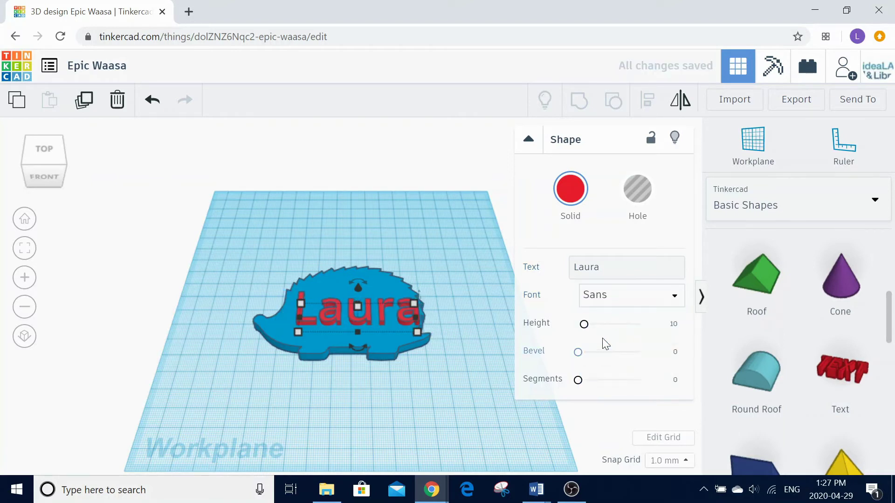
pyautogui.click(617, 303)
pyautogui.click(610, 360)
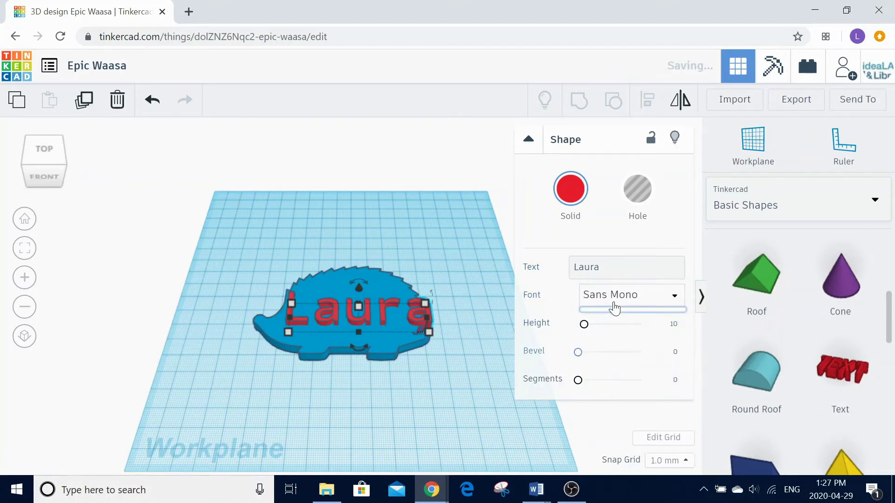
pyautogui.click(593, 379)
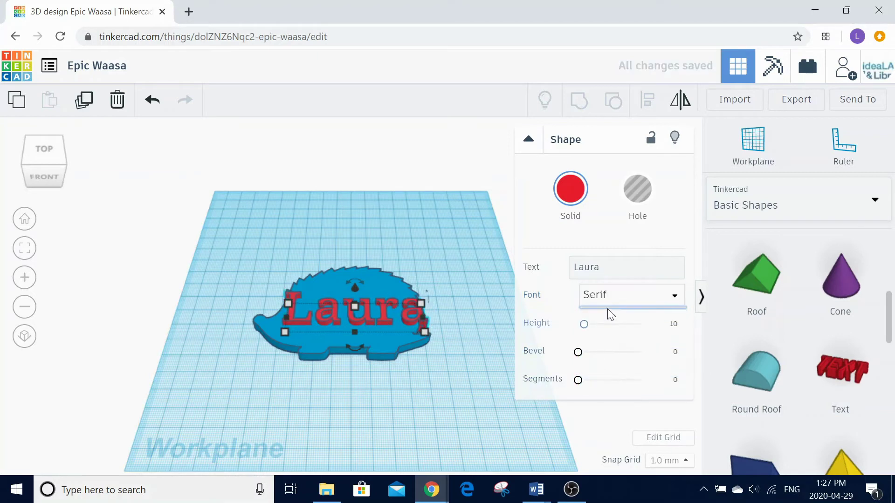
pyautogui.click(612, 302)
pyautogui.click(606, 320)
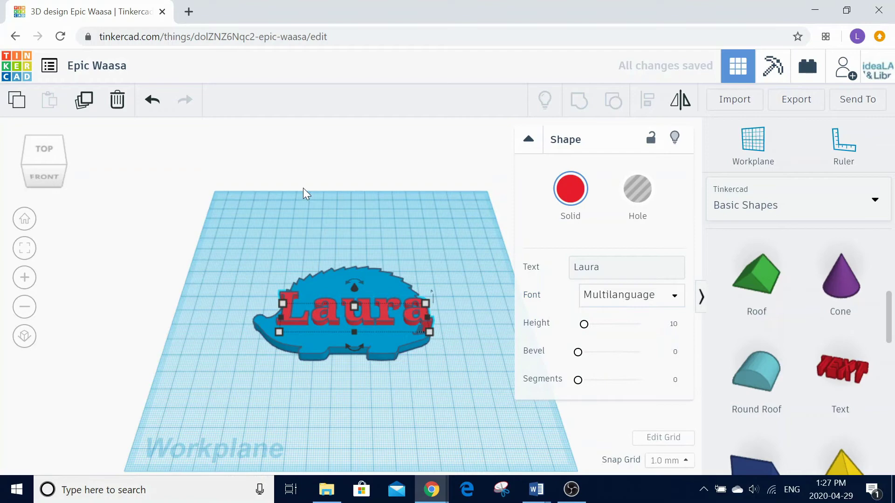
# Shrink the name text to about 67.63 × 16.78 mm so it fits inside the hedgehog.
pyautogui.click(48, 153)
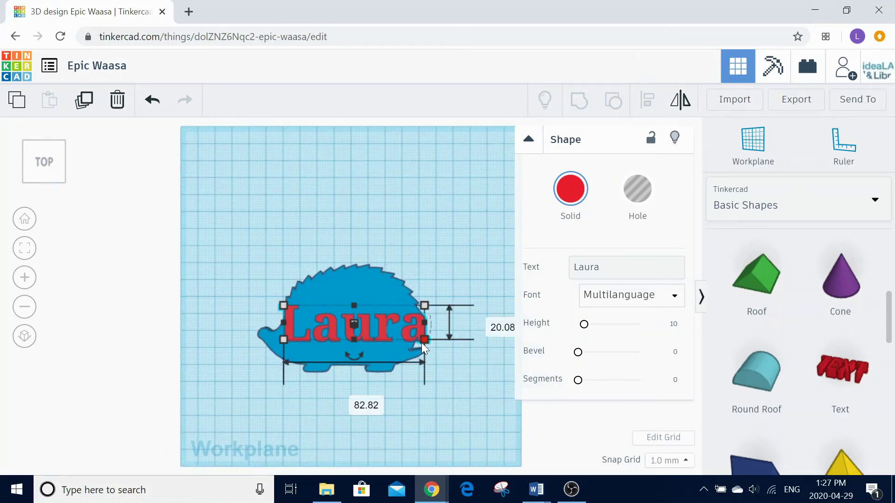
pyautogui.moveTo(422, 342); pyautogui.dragTo(404, 340)
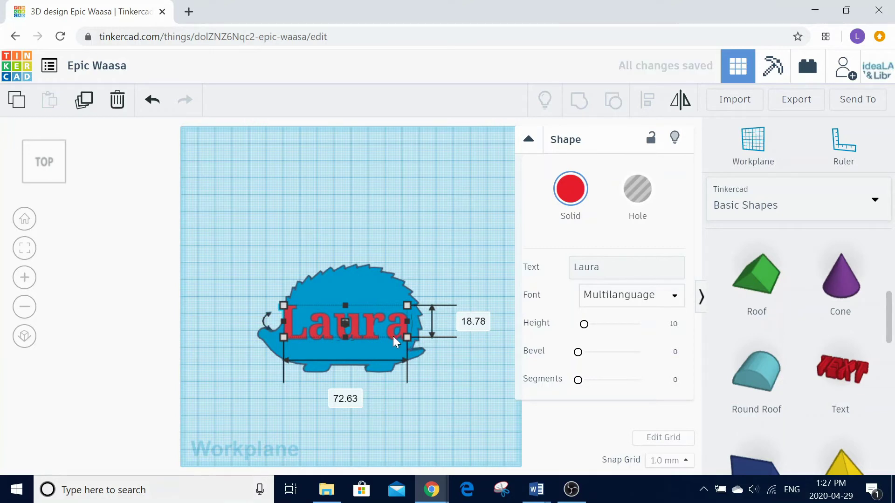
pyautogui.click(394, 339)
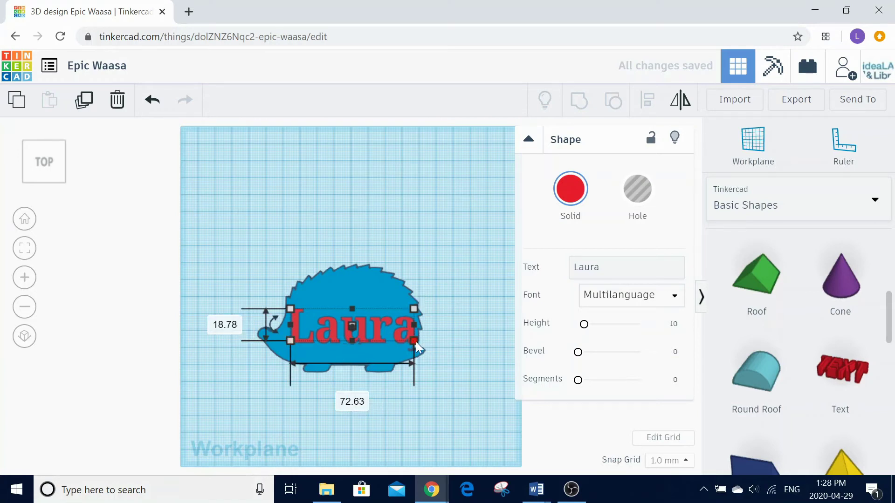
pyautogui.moveTo(416, 343); pyautogui.dragTo(407, 339)
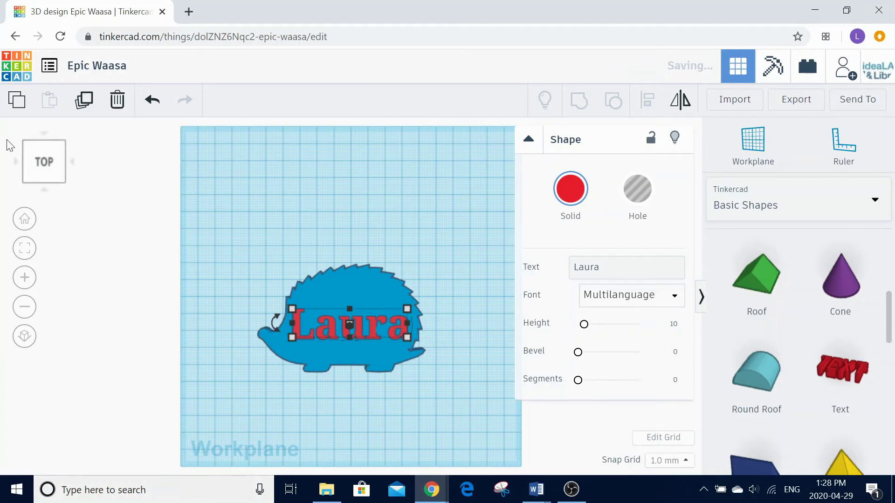
# Set the name text's elevation to 1.00 so it rests within the hedgehog body.
pyautogui.click(46, 177)
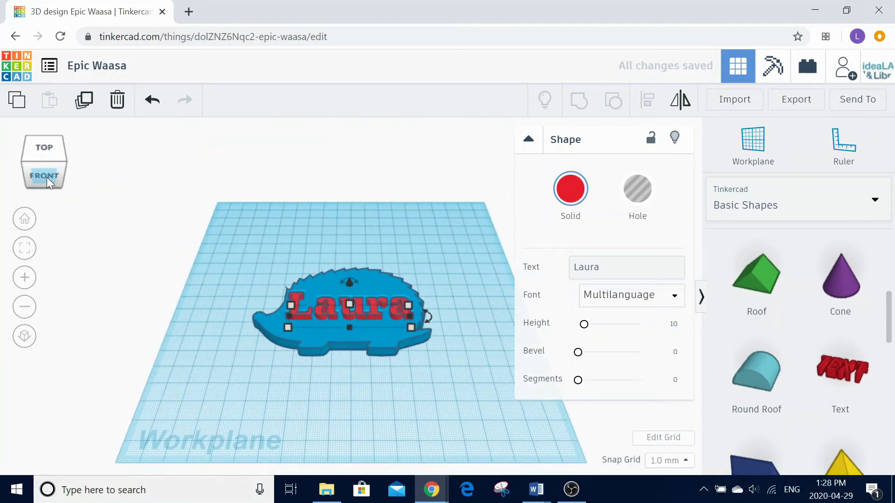
pyautogui.click(47, 177)
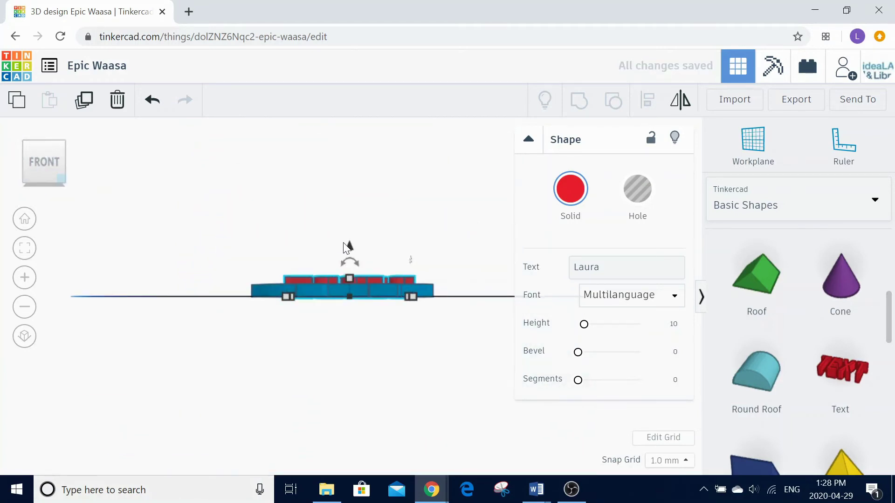
pyautogui.moveTo(351, 250)
pyautogui.mouseDown()
pyautogui.moveTo(350, 238)
pyautogui.moveTo(351, 248)
pyautogui.mouseUp()
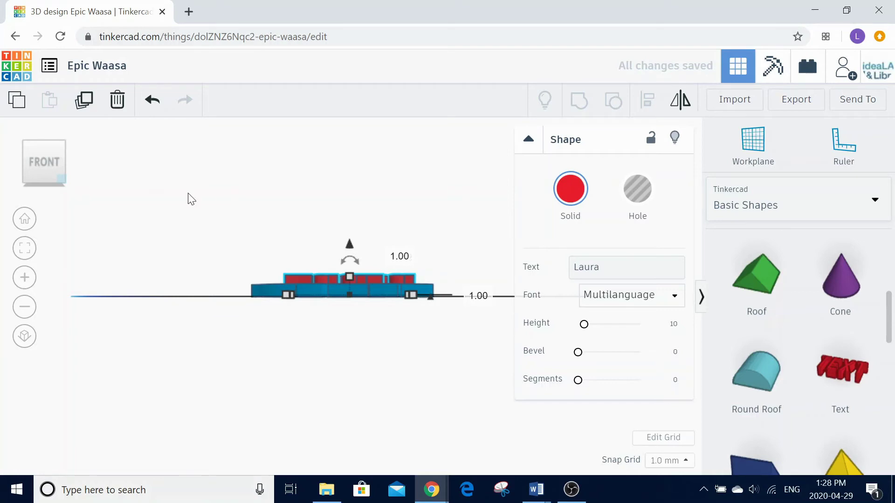
pyautogui.click(46, 147)
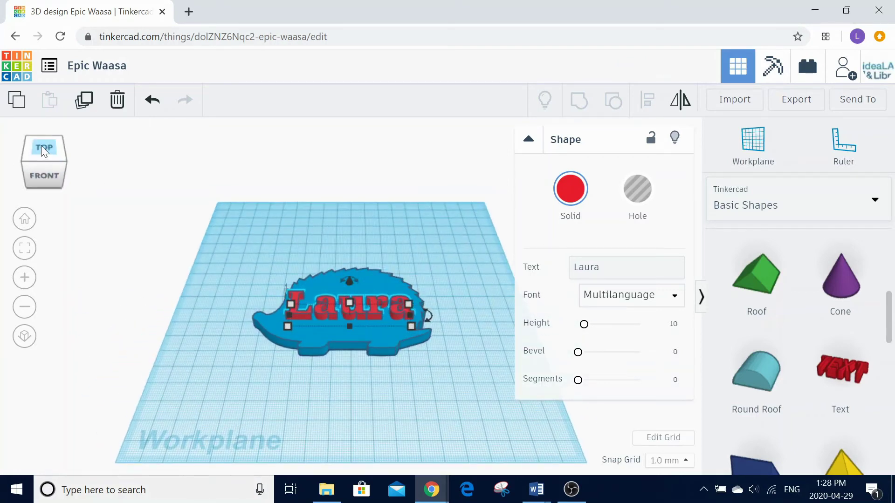
pyautogui.click(41, 149)
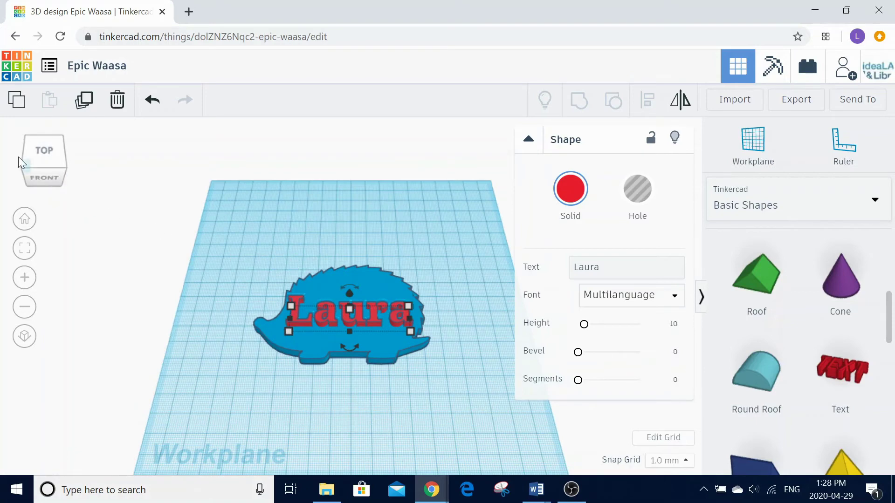
pyautogui.click(45, 158)
pyautogui.click(43, 150)
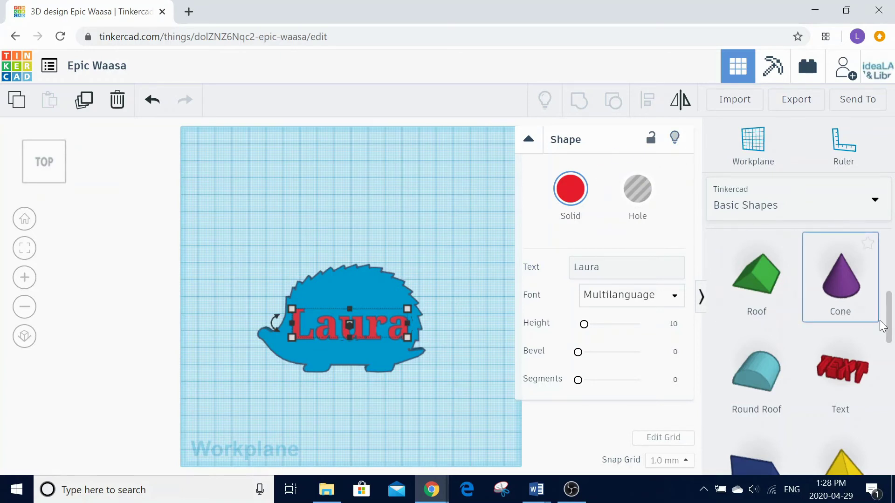
# Place a cylinder near the hedgehog's top edge and shrink it to about 4 × 5 mm.
pyautogui.moveTo(891, 299); pyautogui.dragTo(889, 241)
pyautogui.click(555, 315)
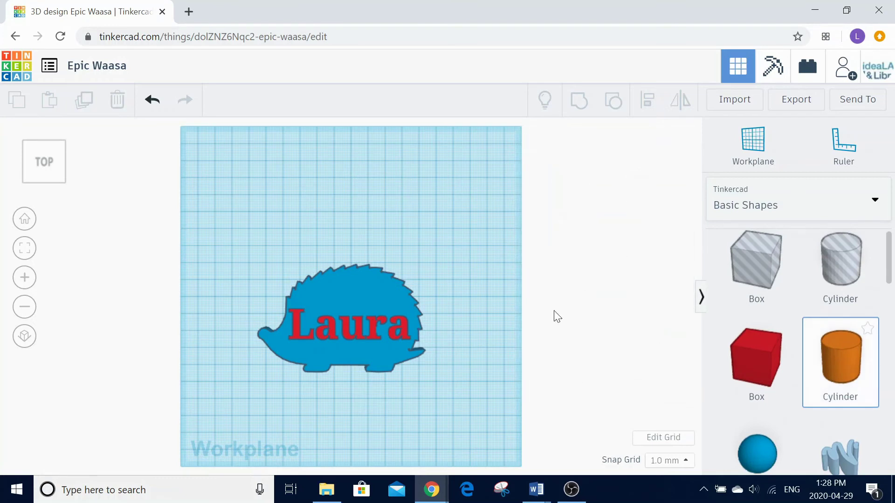
pyautogui.moveTo(354, 287)
pyautogui.mouseDown()
pyautogui.moveTo(345, 290)
pyautogui.moveTo(363, 273)
pyautogui.mouseUp()
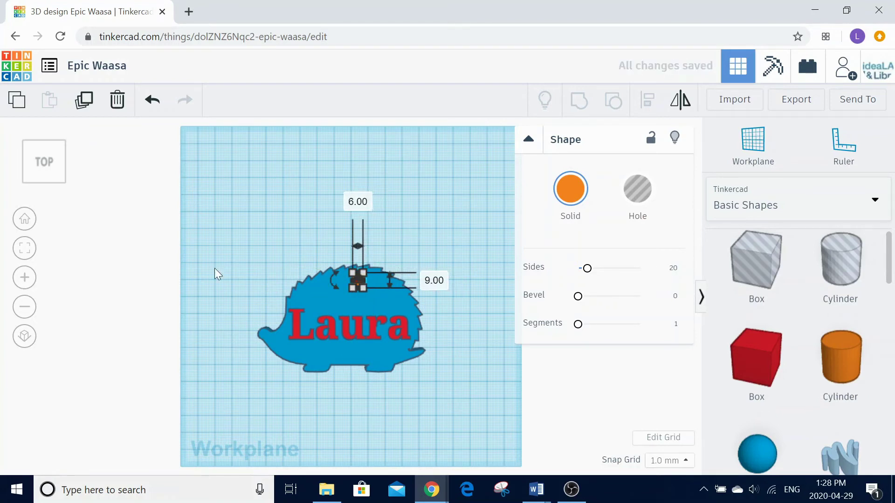
pyautogui.click(24, 278)
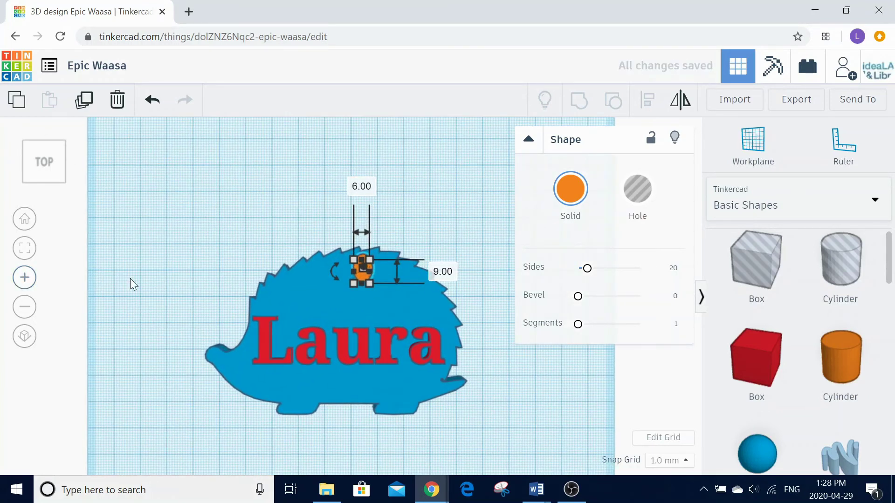
pyautogui.moveTo(352, 281); pyautogui.dragTo(363, 276)
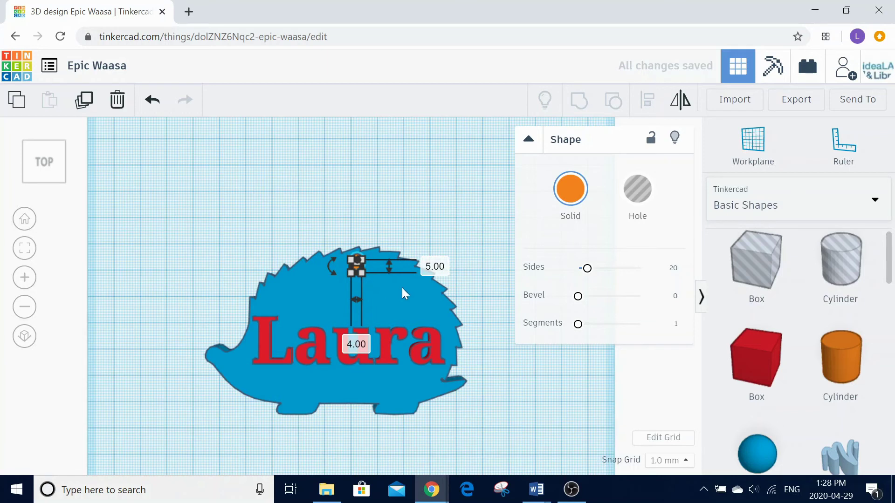
# Make the cylinder a hole, 15 mm tall, sunk to -2.00 below the workplane.
pyautogui.click(646, 190)
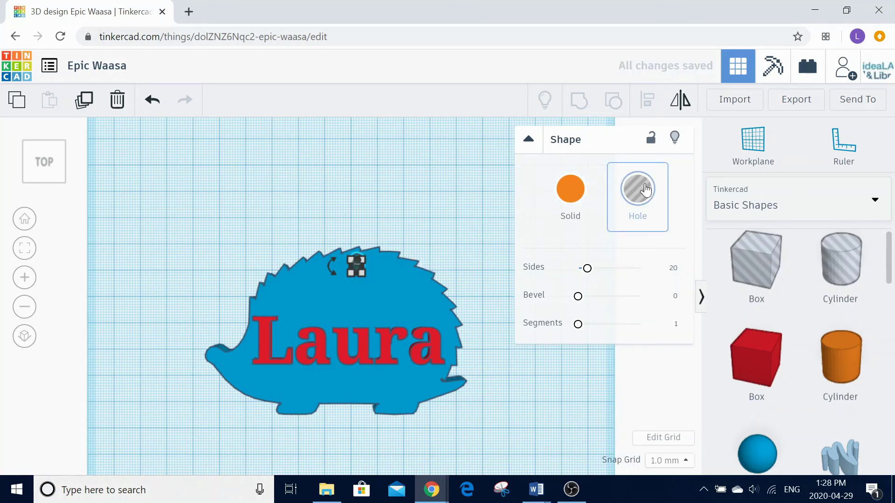
pyautogui.click(51, 181)
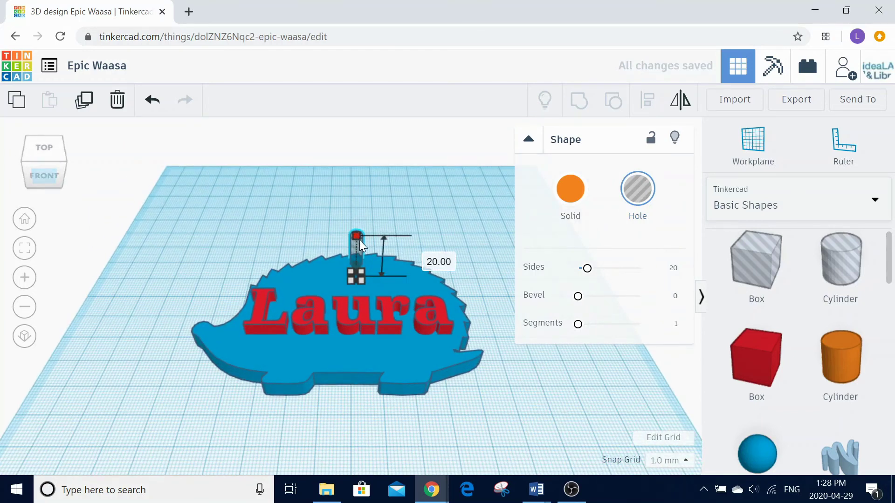
pyautogui.moveTo(356, 235); pyautogui.dragTo(360, 257)
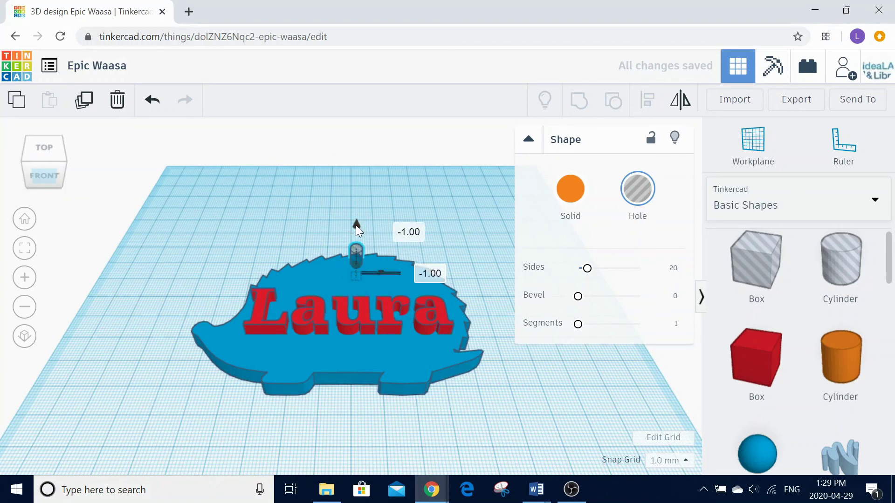
pyautogui.moveTo(357, 229); pyautogui.dragTo(357, 226)
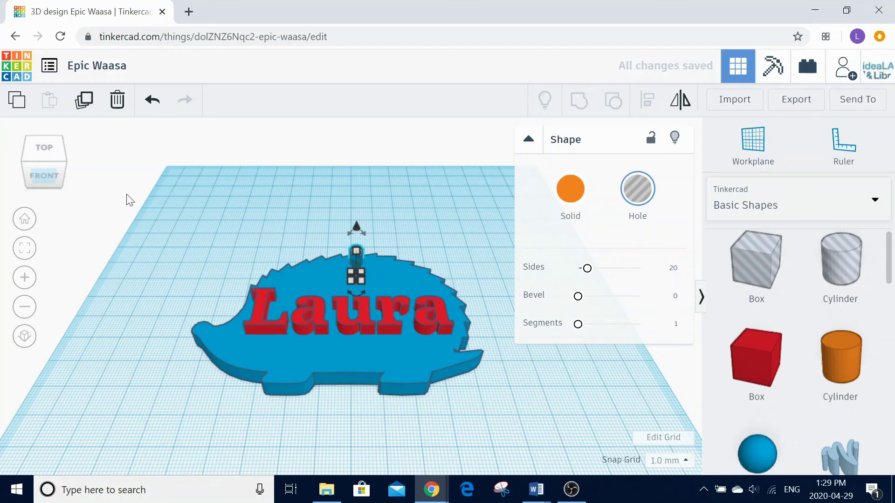
pyautogui.moveTo(44, 148); pyautogui.dragTo(49, 149)
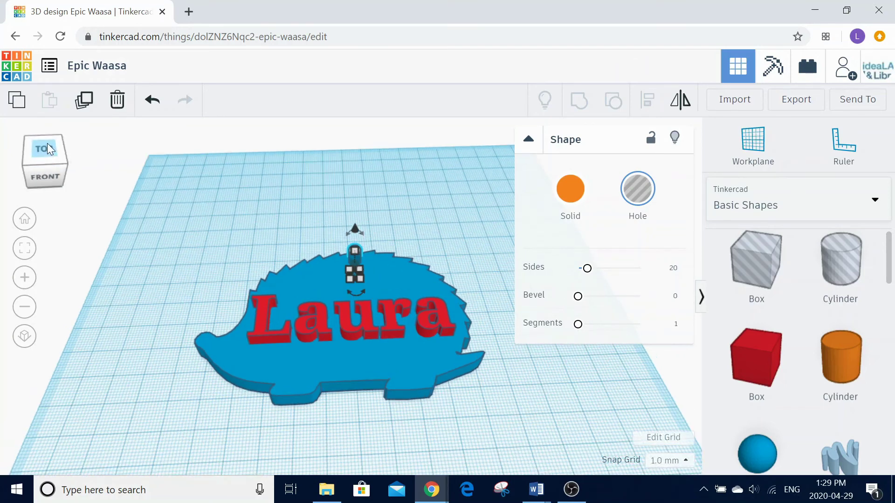
pyautogui.click(50, 150)
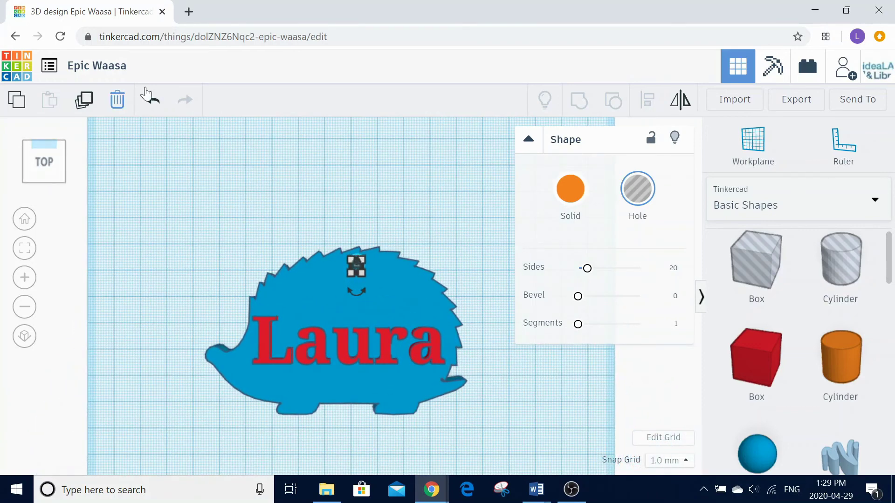
pyautogui.click(286, 242)
pyautogui.click(153, 101)
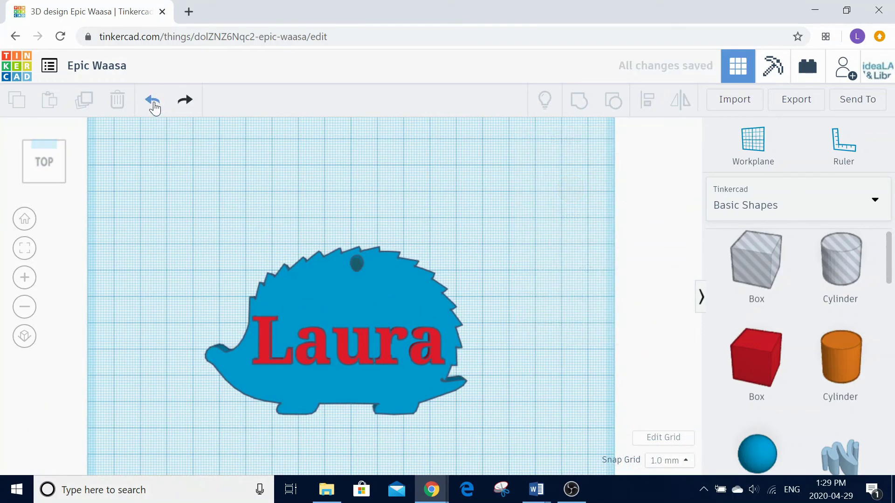
pyautogui.click(154, 106)
pyautogui.click(154, 107)
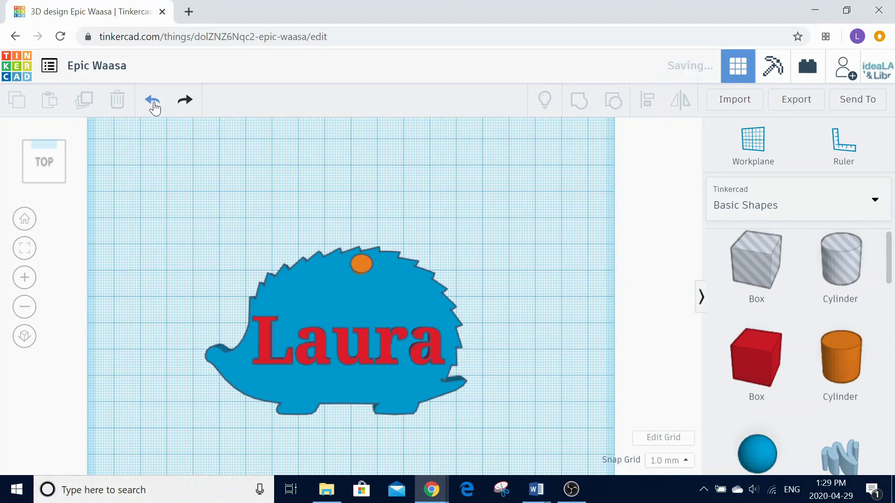
pyautogui.click(185, 107)
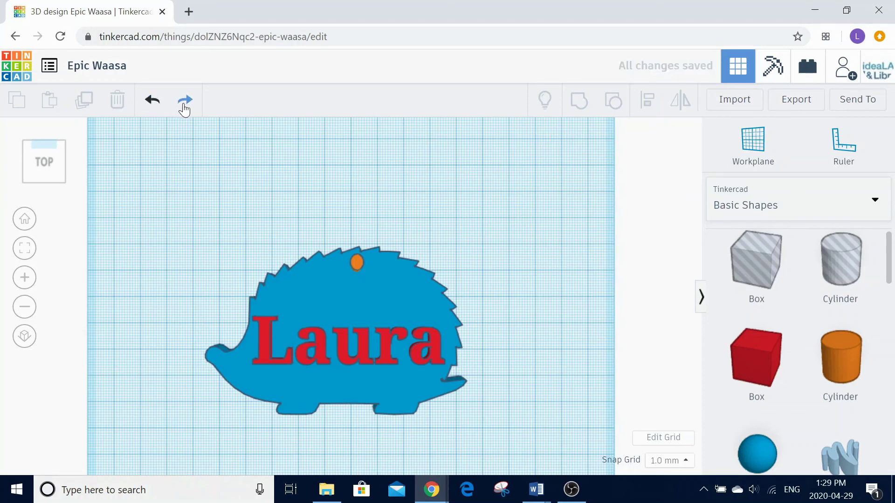
pyautogui.click(184, 107)
pyautogui.click(185, 107)
# Select the hedgehog, name text and hole together and group them into one keychain.
pyautogui.moveTo(170, 190); pyautogui.dragTo(520, 457)
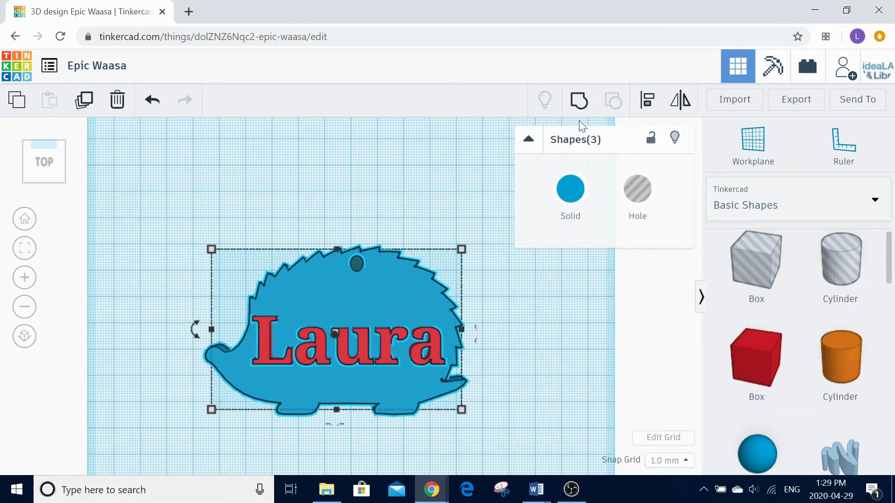
pyautogui.click(578, 102)
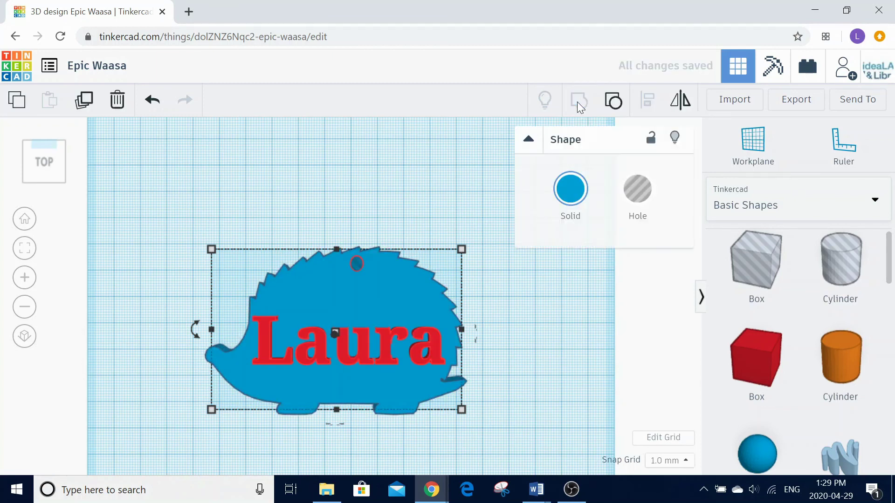
pyautogui.click(529, 294)
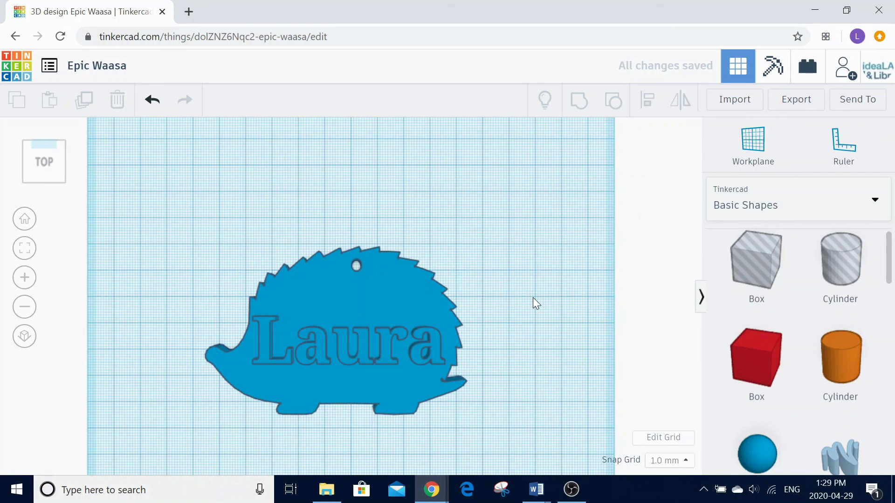
# Change the design title from 'Epic Waasa' to 'Keychain'.
pyautogui.click(94, 66)
pyautogui.write('Keychain')
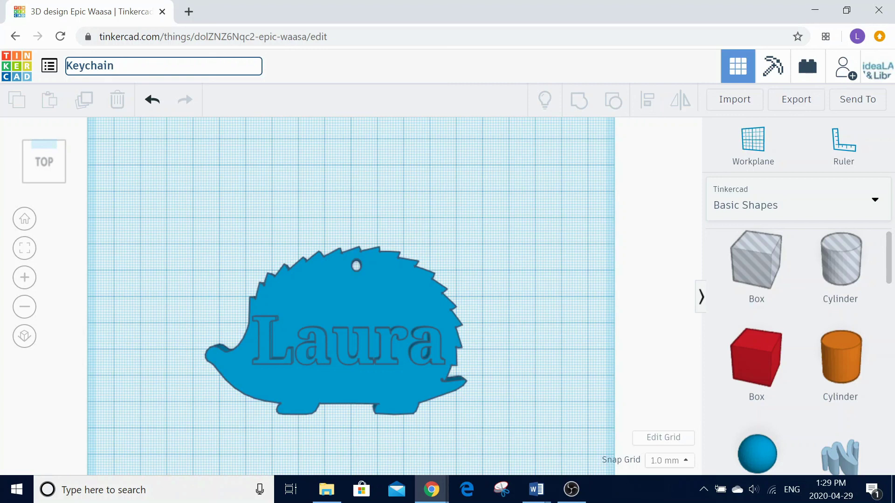
pyautogui.press('Return')
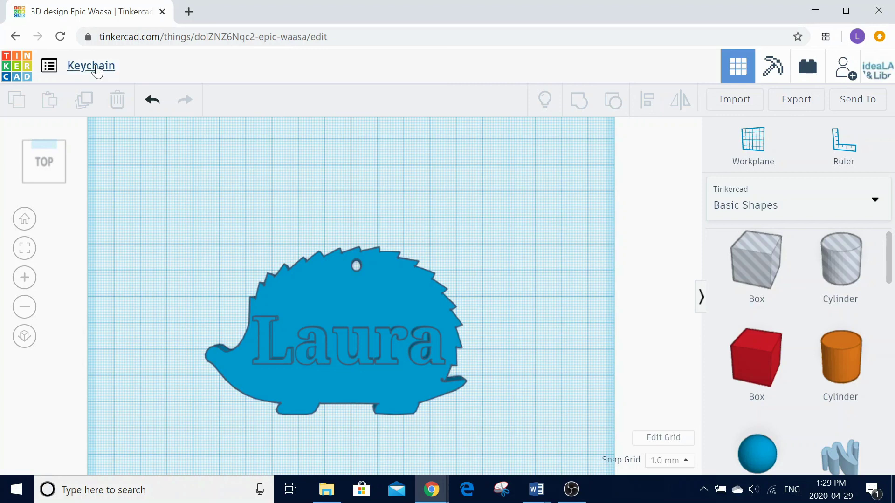